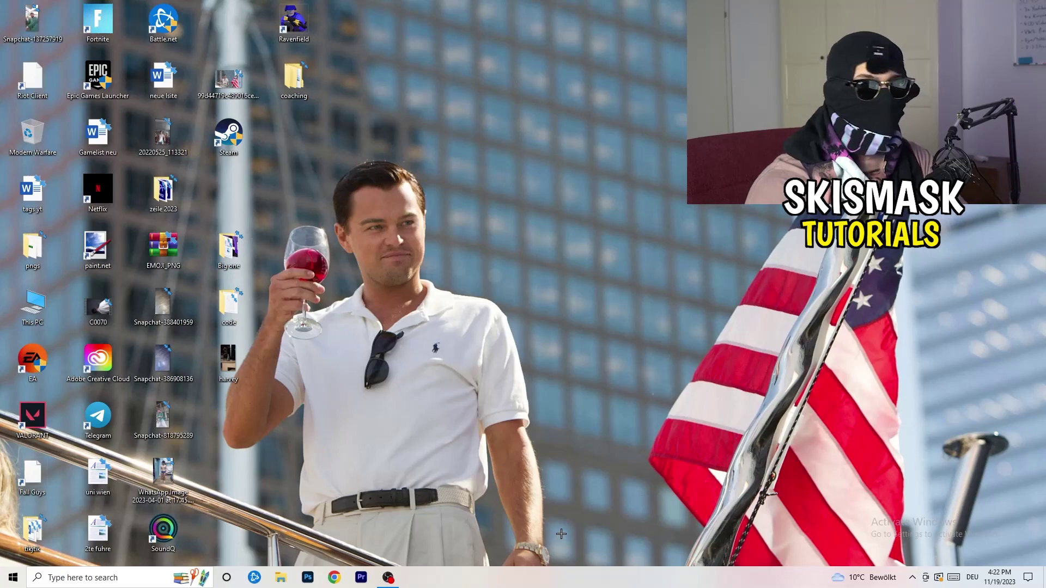
# Open Task Manager, maximize its window and display the performance overview
pyautogui.rightClick(505, 585)
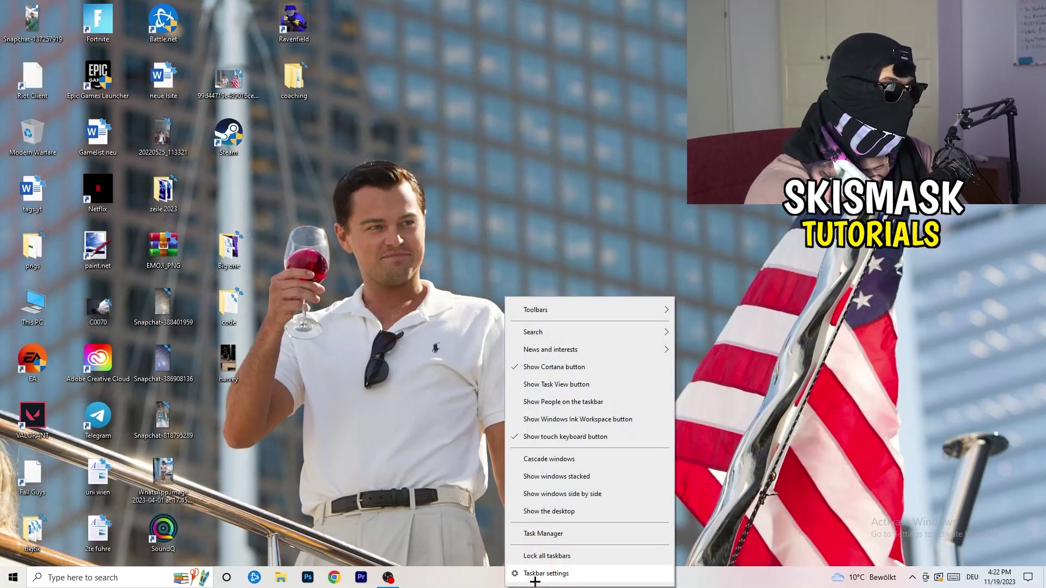
pyautogui.click(542, 534)
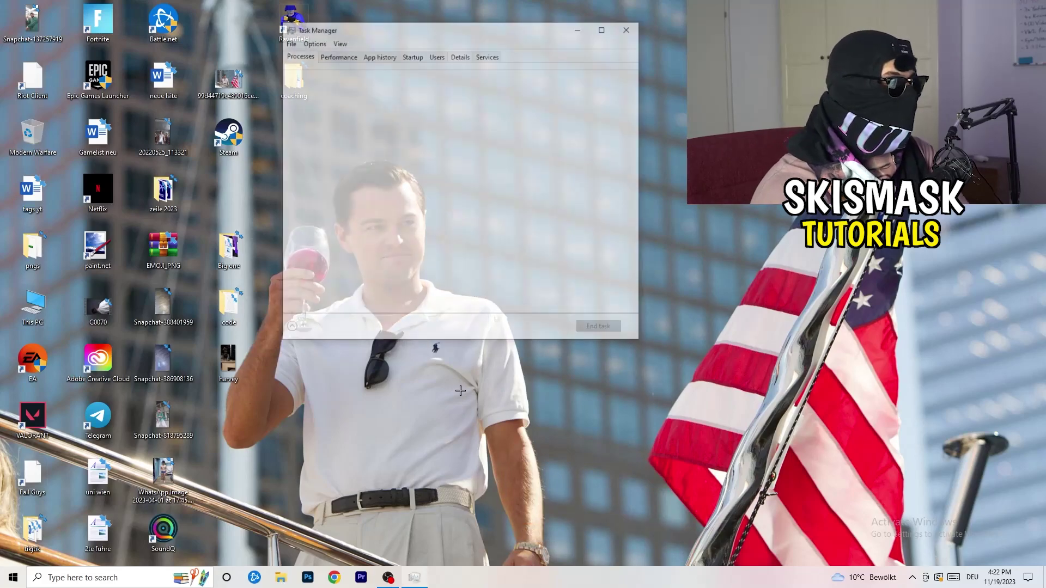
pyautogui.click(601, 29)
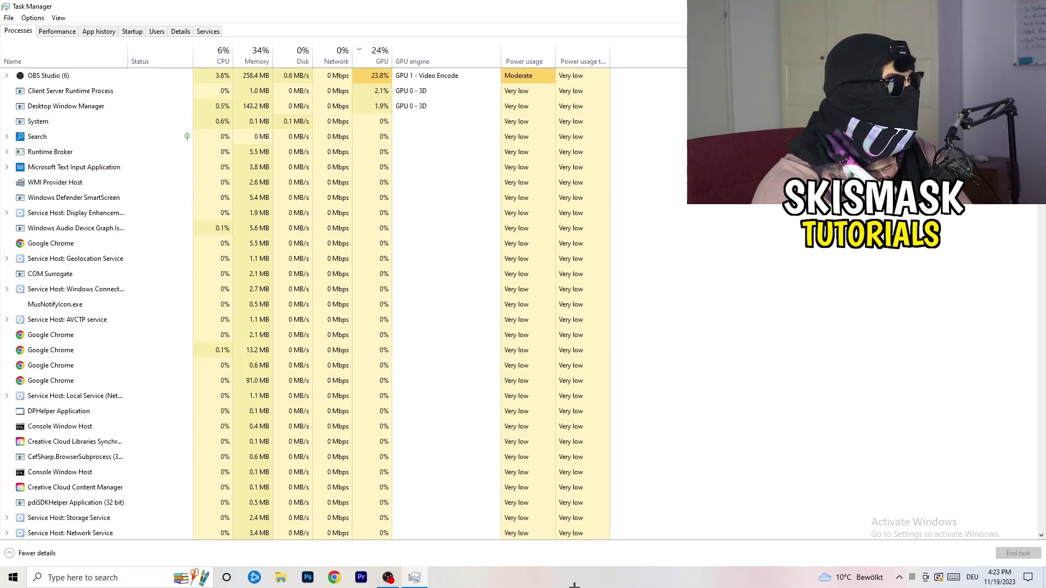
pyautogui.click(58, 31)
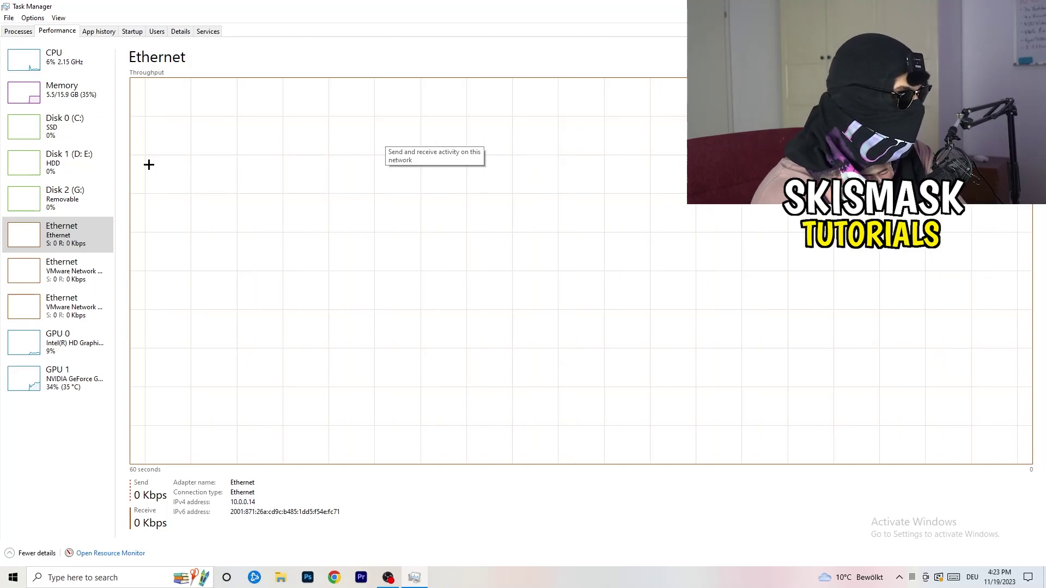
# Open Resource Monitor maximized, look through the running CPU processes and show the available actions for conhost.exe
pyautogui.click(115, 555)
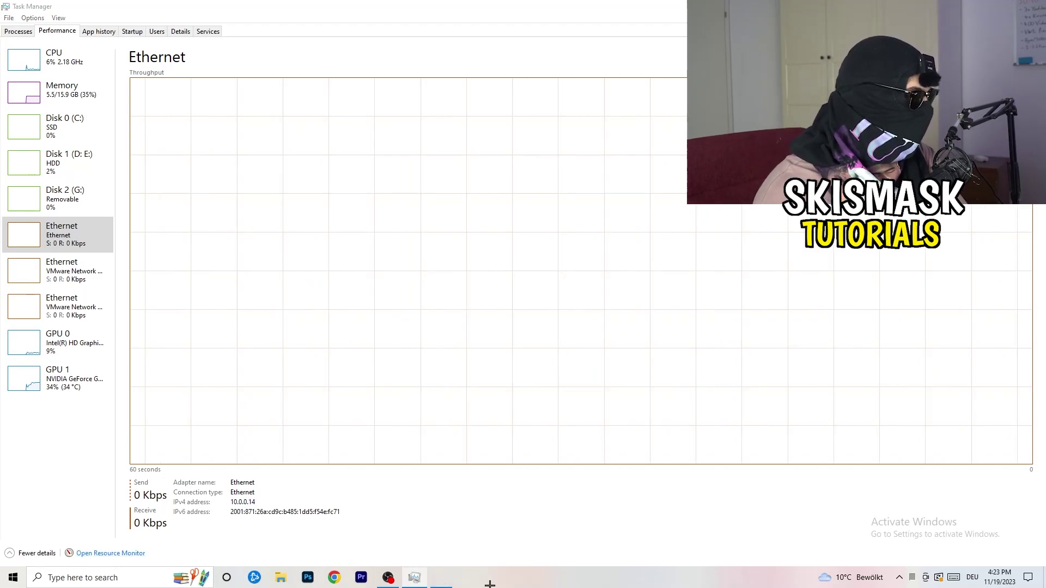
pyautogui.click(539, 30)
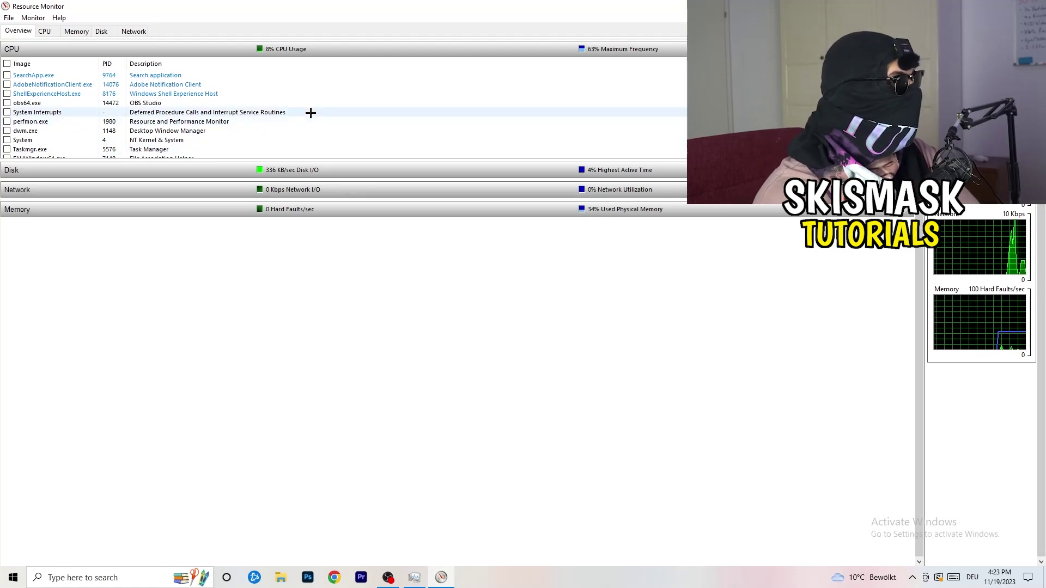
pyautogui.scroll(-3, 299, 112)
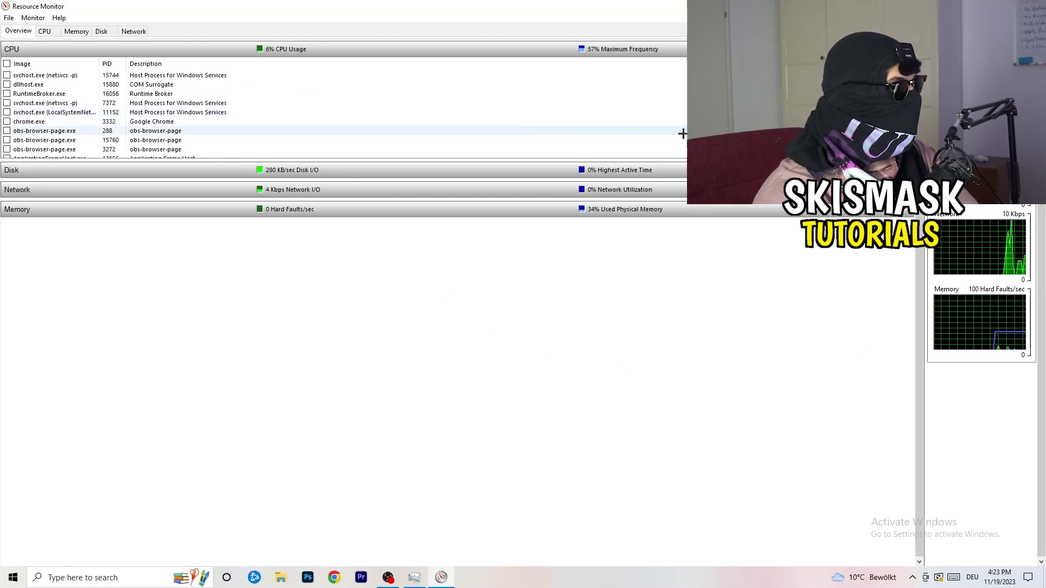
pyautogui.scroll(3, 684, 133)
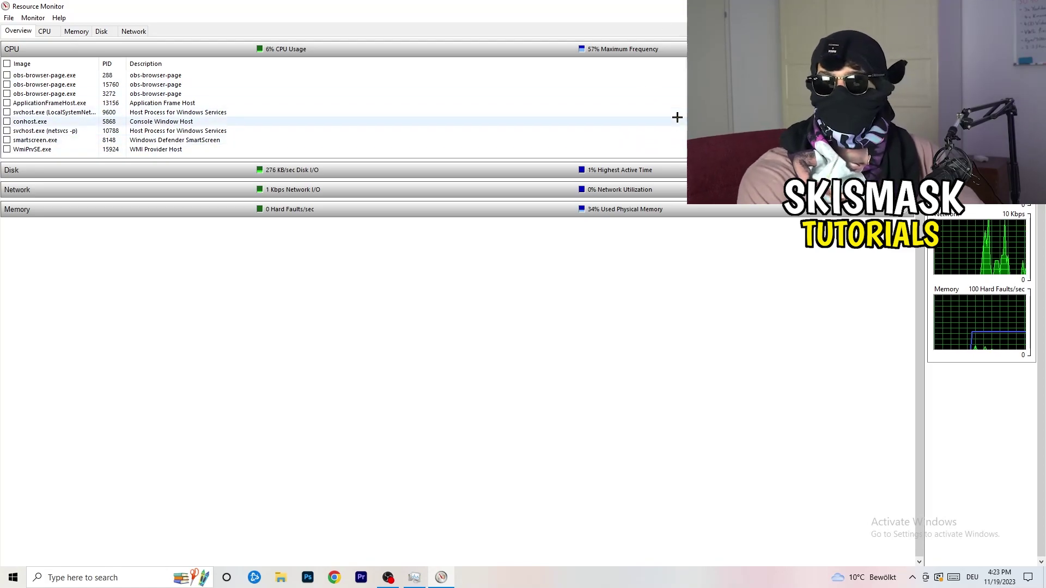
pyautogui.rightClick(622, 122)
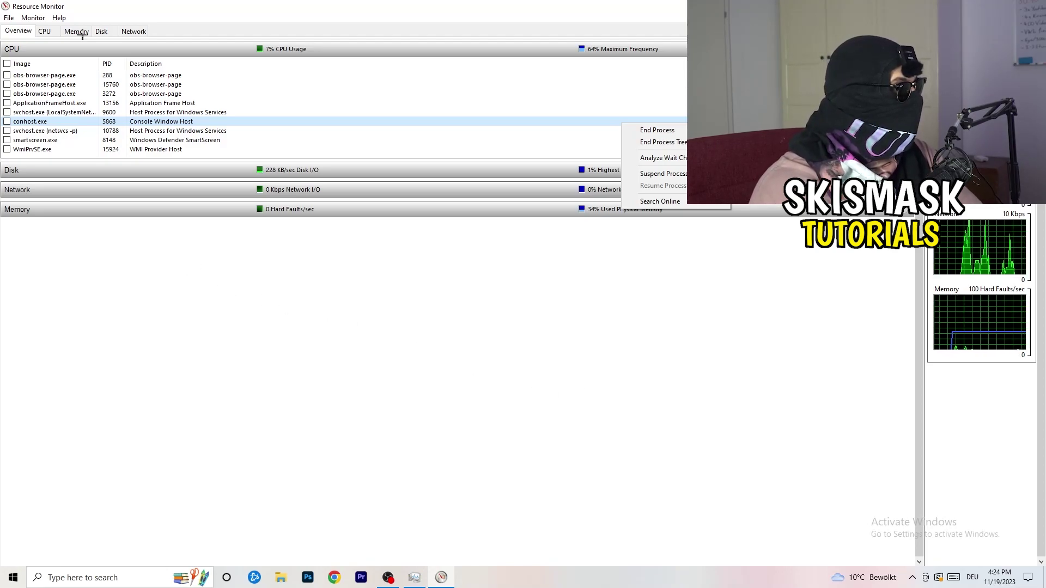
# Check the processes with network activity in Resource Monitor, and close both Resource Monitor and Task Manager
pyautogui.click(133, 31)
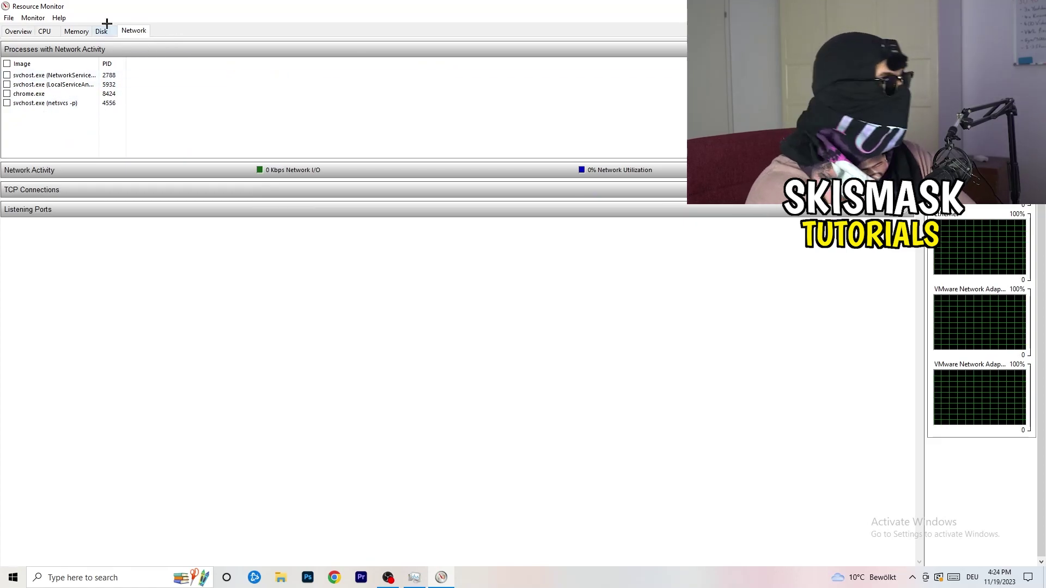
pyautogui.click(18, 31)
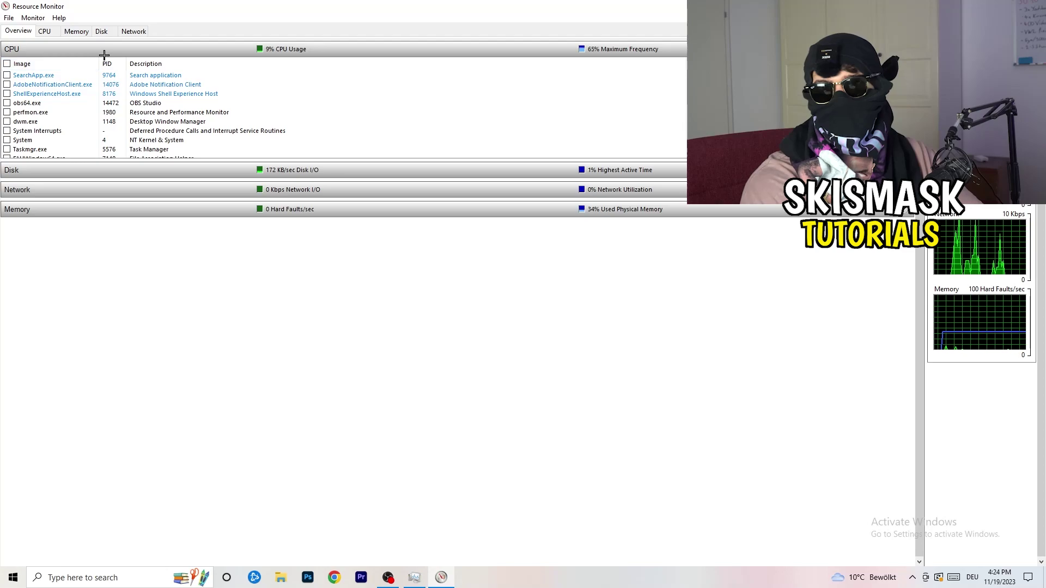
pyautogui.click(133, 31)
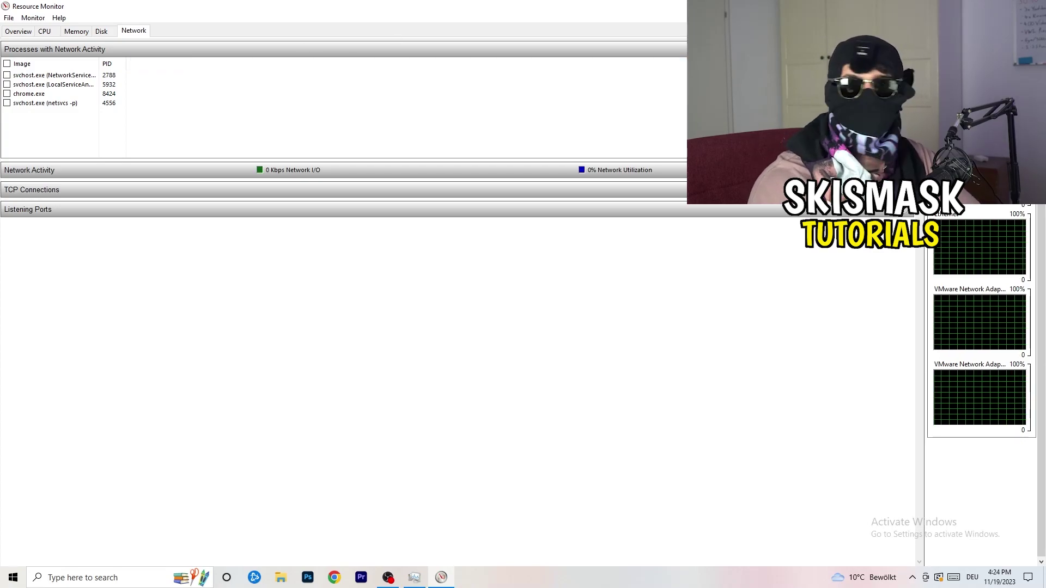
pyautogui.hotkey('alt', 'F4')
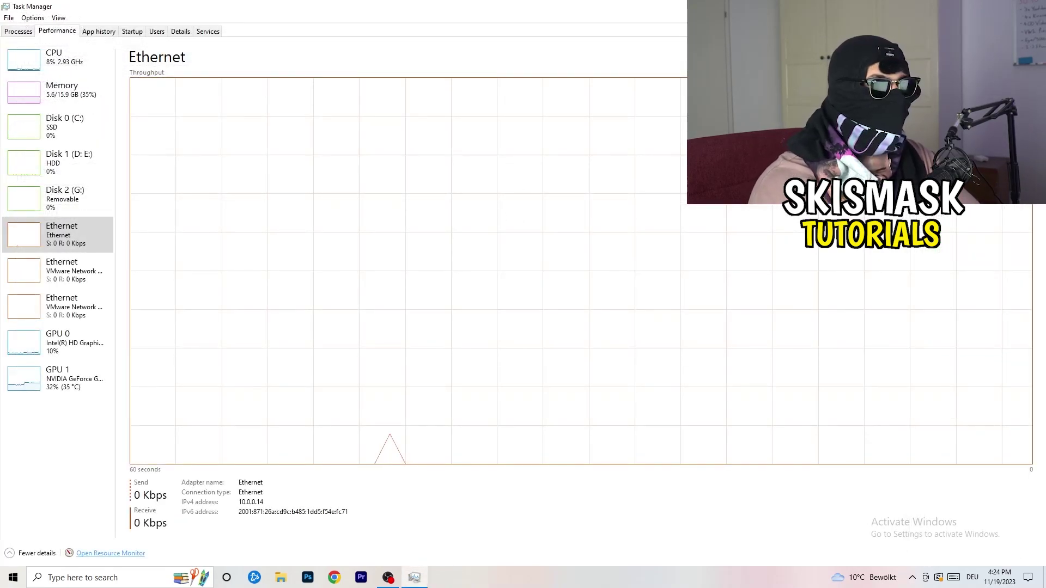
pyautogui.hotkey('alt', 'F4')
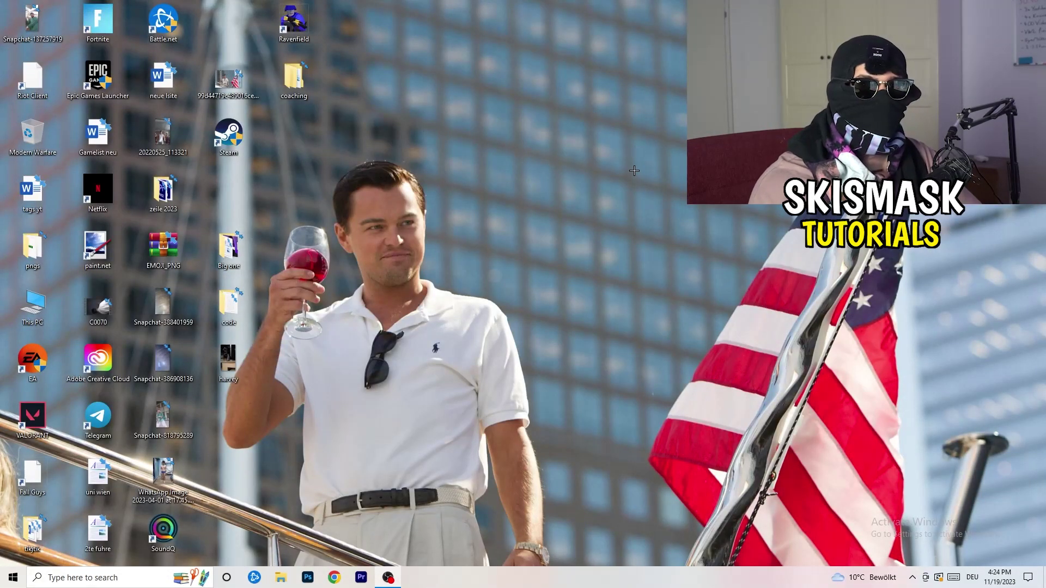
# Open the Network & Internet status page in Windows Settings
pyautogui.press('super')
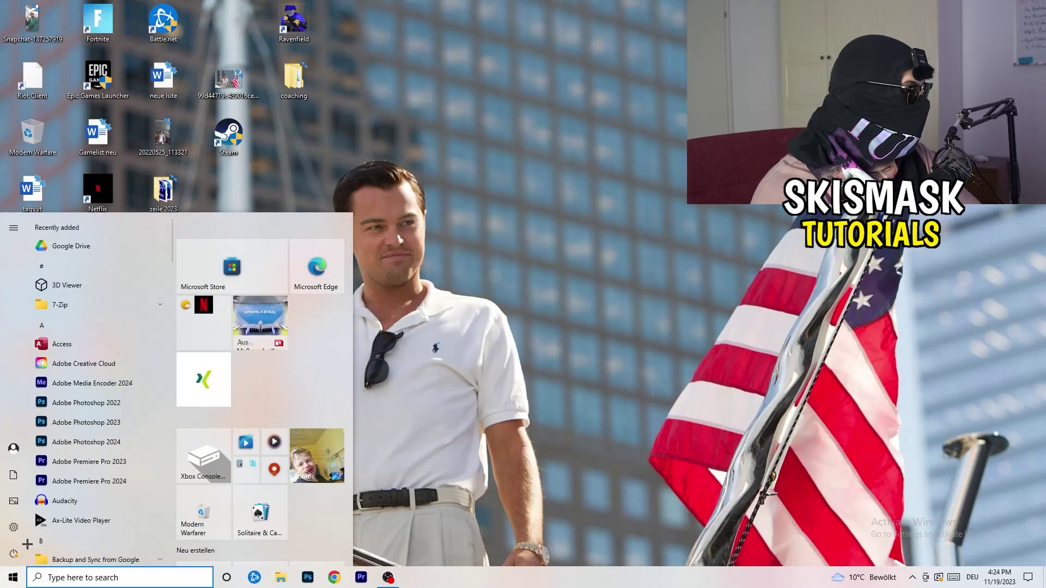
pyautogui.press('super+i')
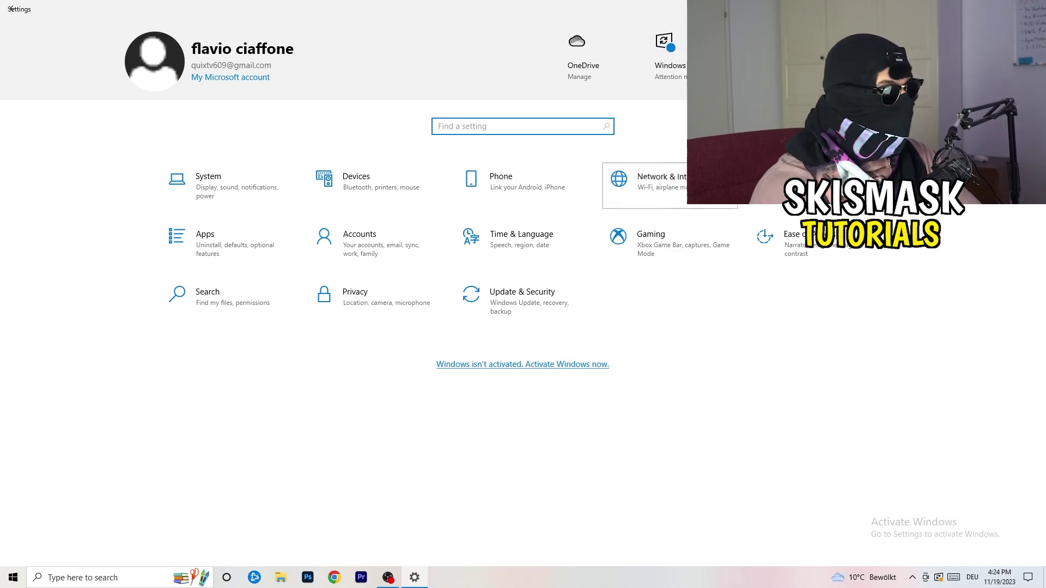
pyautogui.click(671, 185)
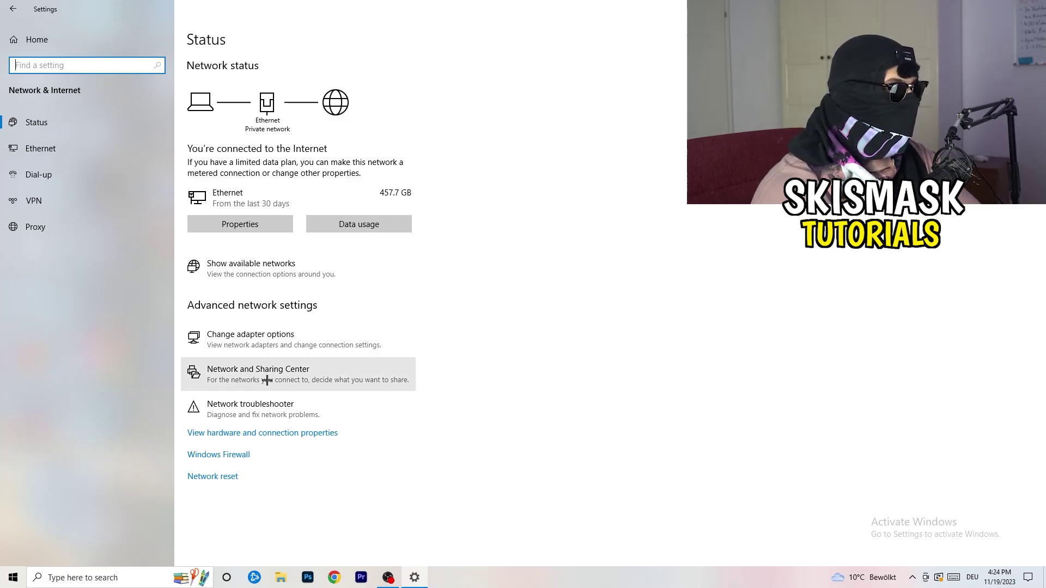
# Start the network troubleshooter for all network adapters and cancel the diagnosis
pyautogui.click(273, 416)
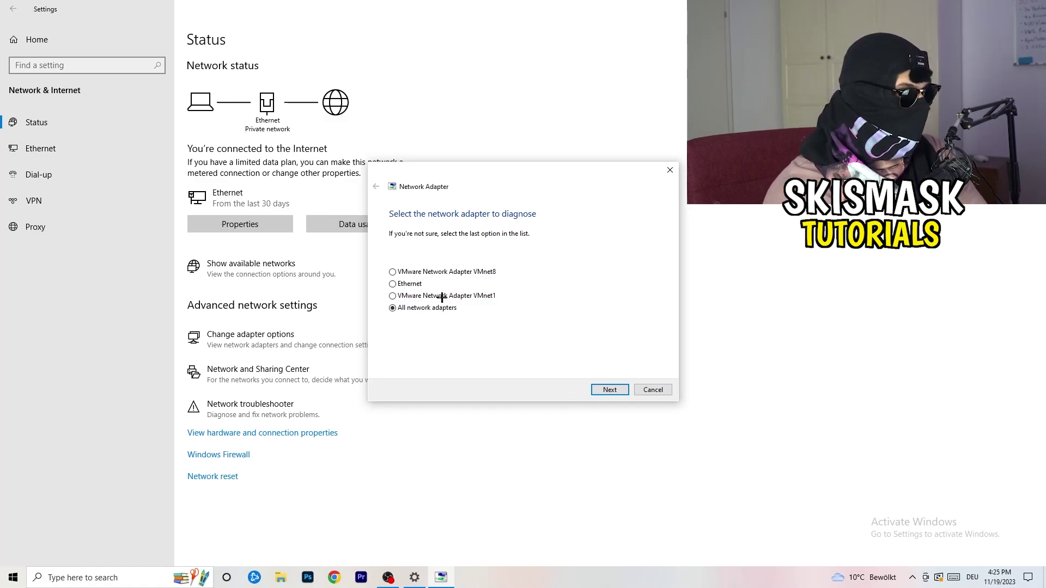
pyautogui.click(602, 392)
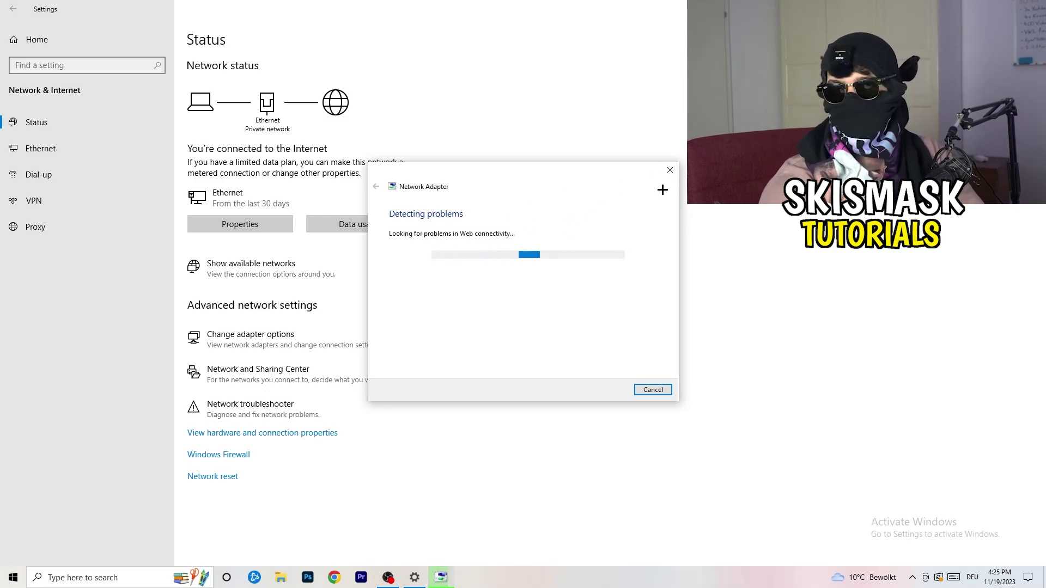
pyautogui.click(674, 173)
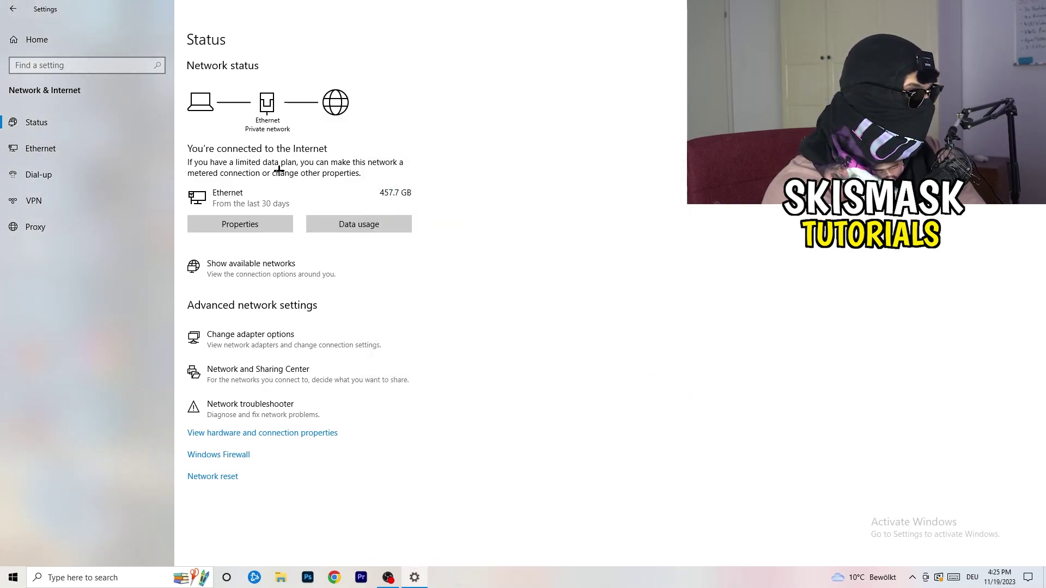
# Restart the Ethernet adapter by disabling and re-enabling it in Network Connections, and close that window
pyautogui.click(272, 345)
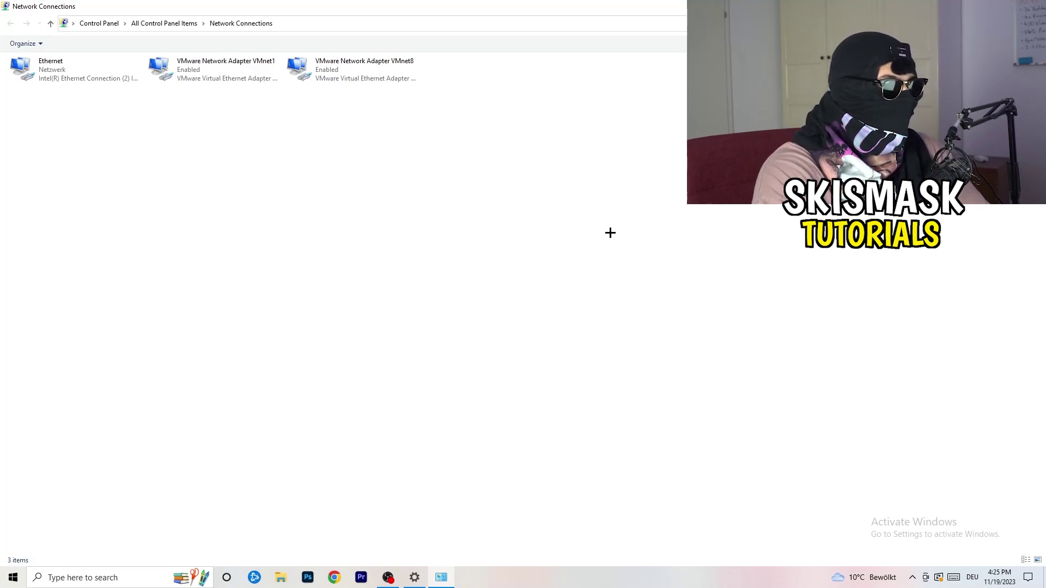
pyautogui.click(71, 67)
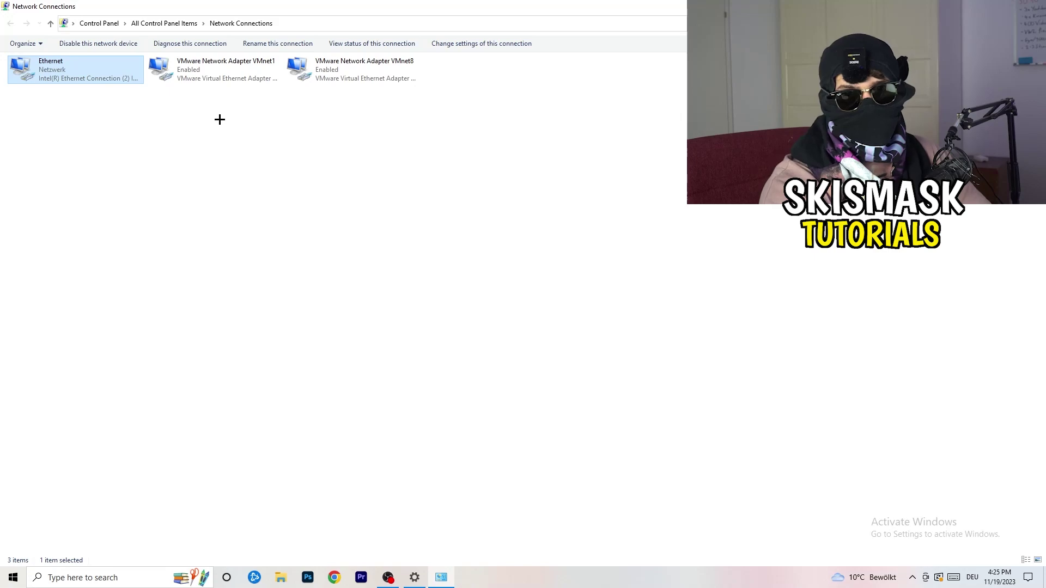
pyautogui.rightClick(88, 66)
pyautogui.click(107, 74)
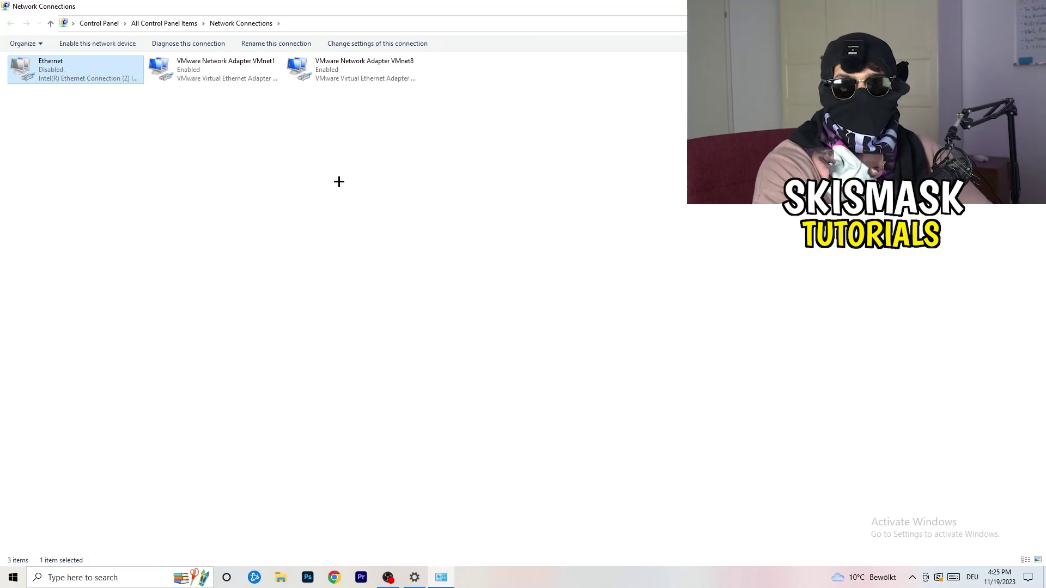
pyautogui.rightClick(55, 77)
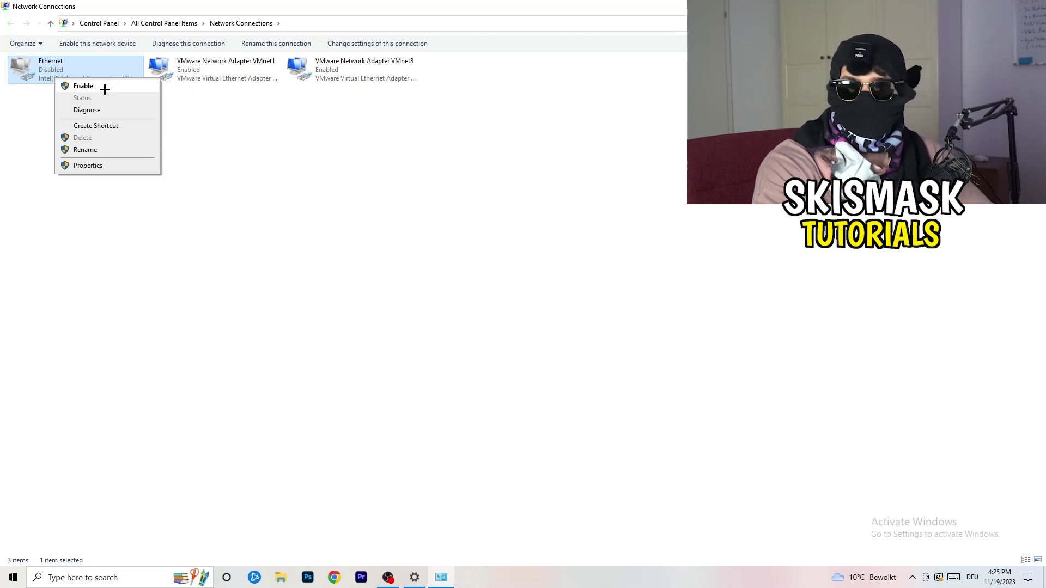
pyautogui.click(105, 89)
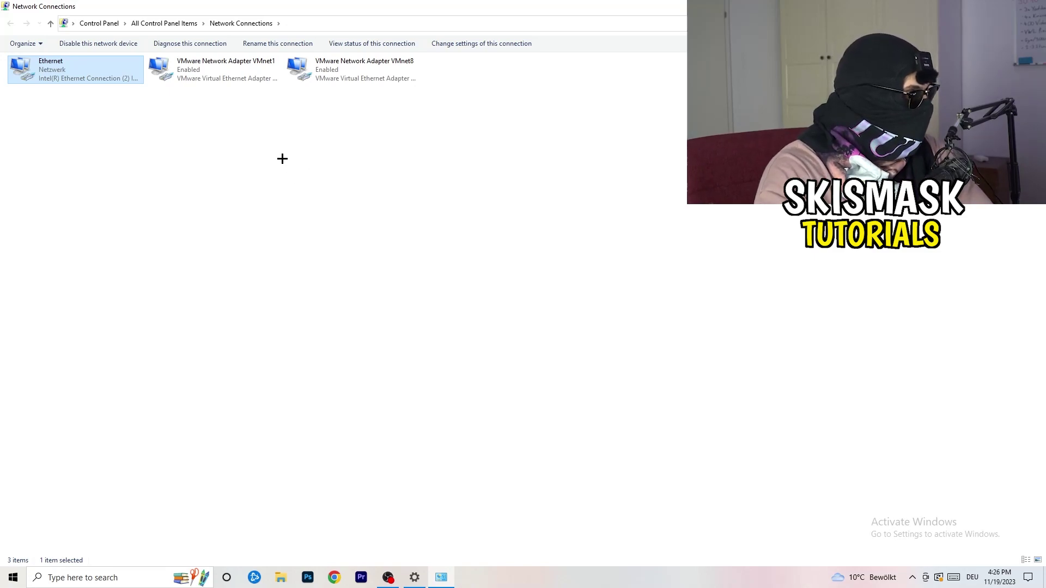
pyautogui.hotkey('alt', 'F4')
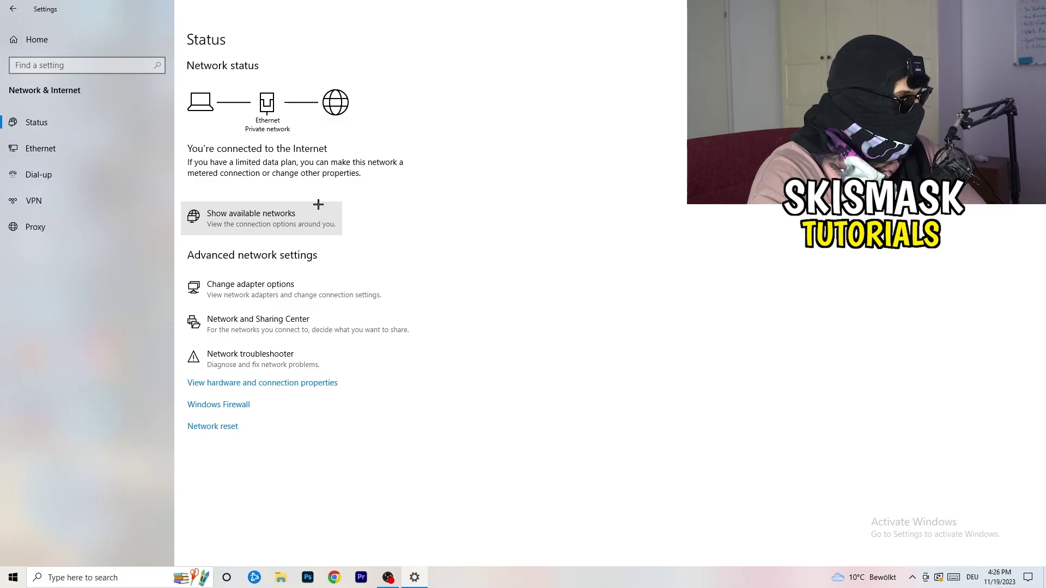
# Open the Internet Protocol Version 4 (TCP/IPv4) properties of the active Ethernet connection from the Network and Sharing Center
pyautogui.click(309, 329)
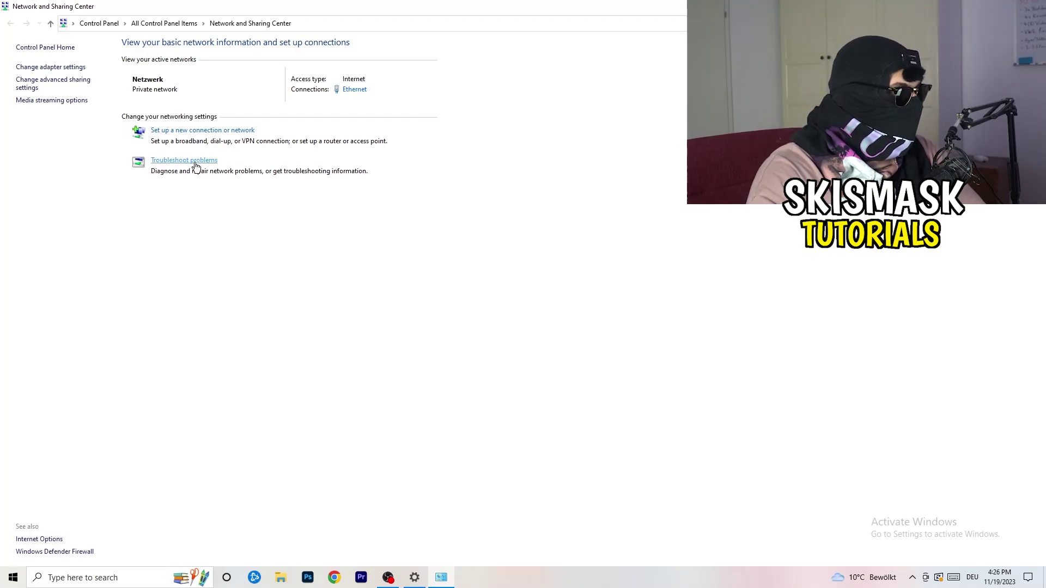
pyautogui.click(355, 89)
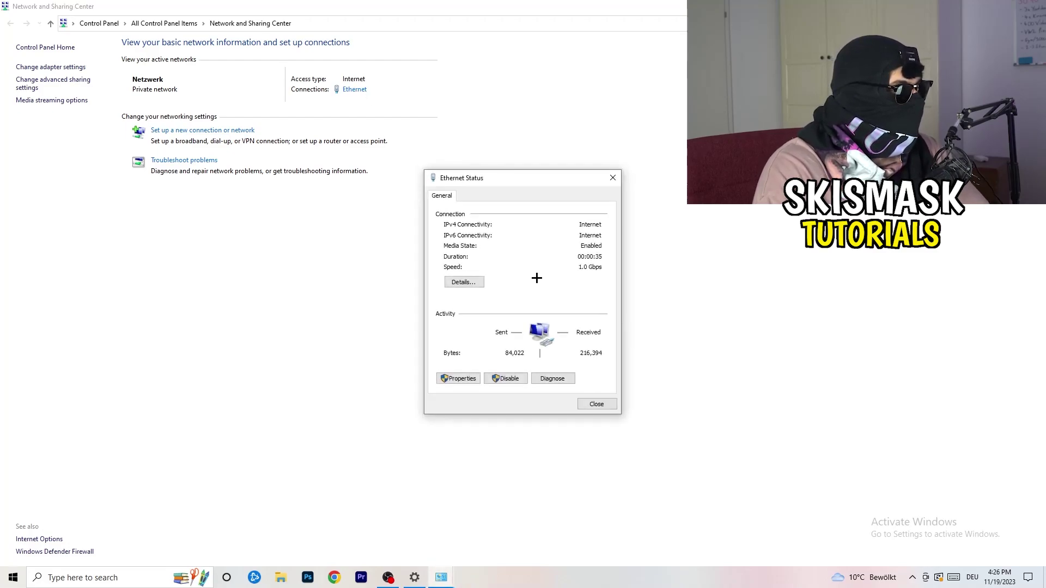
pyautogui.moveTo(531, 174); pyautogui.dragTo(268, 108)
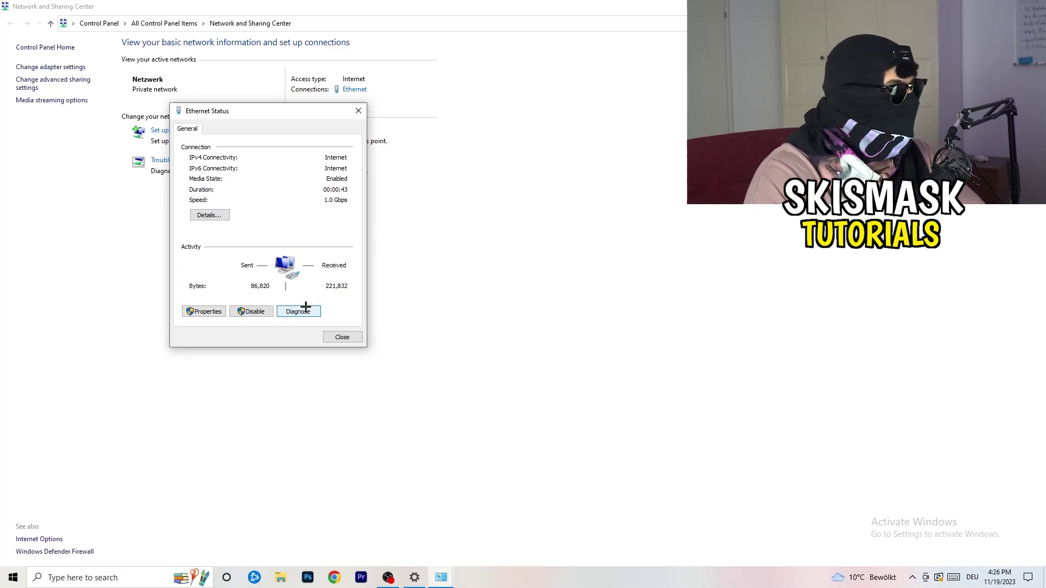
pyautogui.click(213, 309)
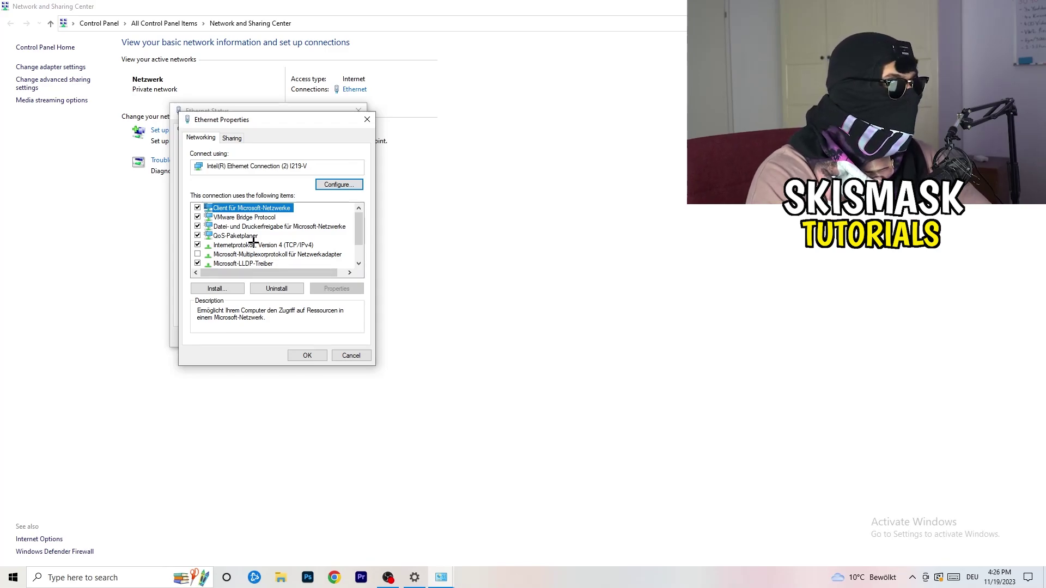
pyautogui.scroll(-1, 253, 241)
pyautogui.scroll(1, 256, 242)
pyautogui.scroll(-1, 261, 242)
pyautogui.scroll(1, 256, 238)
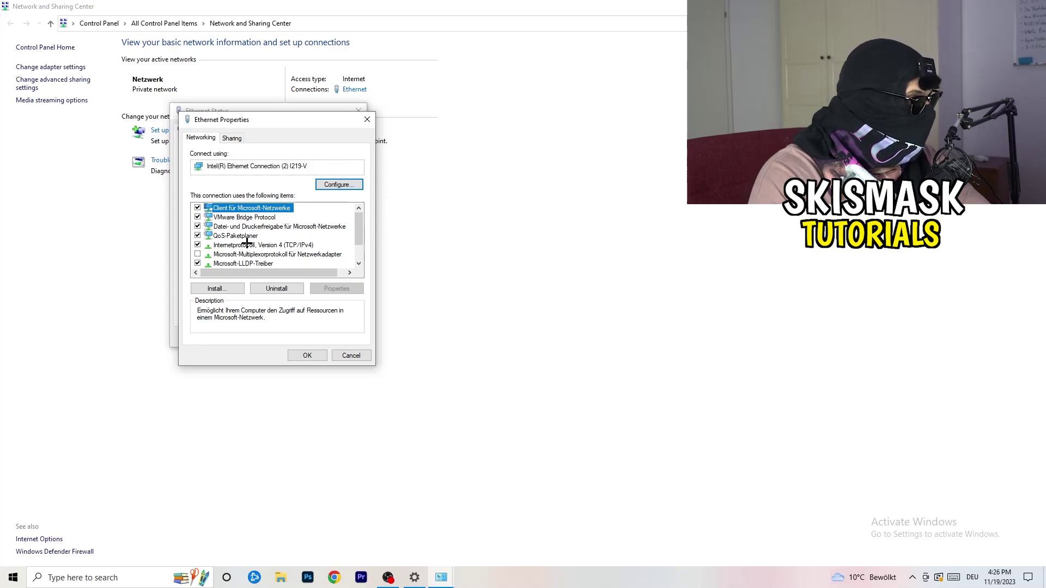
pyautogui.doubleClick(243, 245)
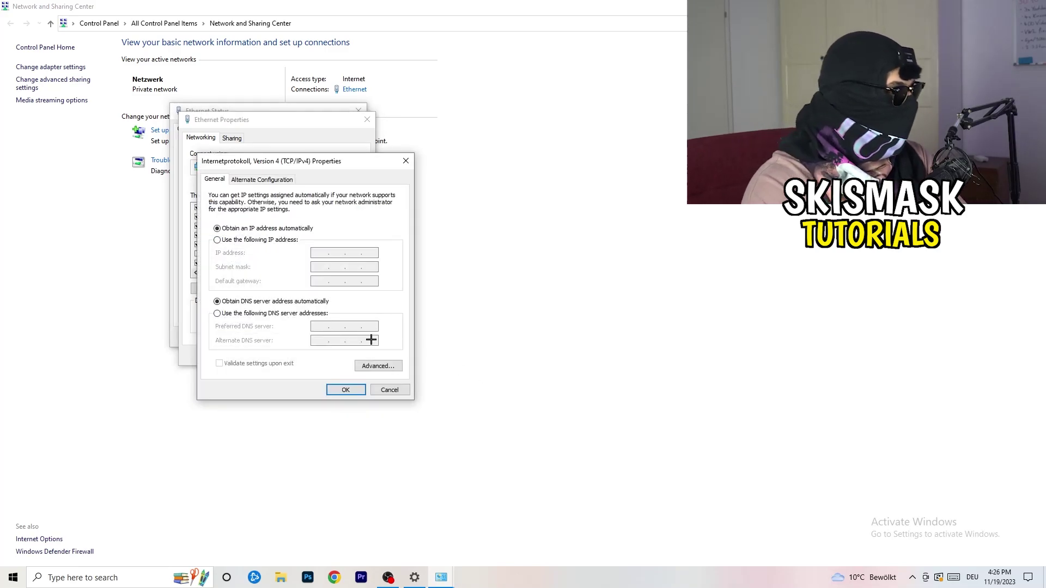
# Try switching IPv4 to a manually specified IP address, and close all connection dialogs and the Network and Sharing Center without saving
pyautogui.click(218, 240)
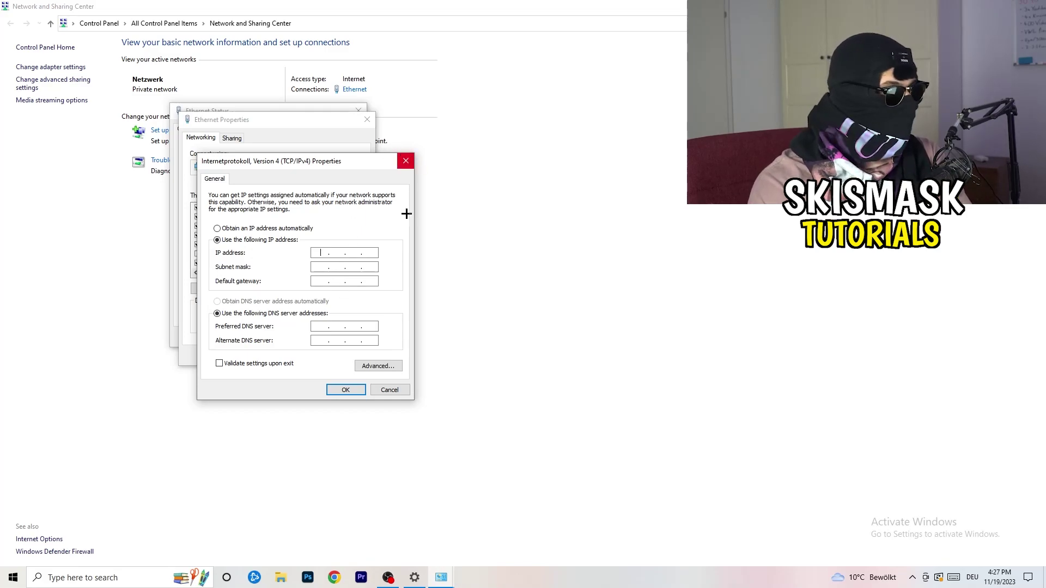
pyautogui.click(406, 160)
pyautogui.click(367, 119)
pyautogui.click(359, 108)
pyautogui.hotkey('alt', 'F4')
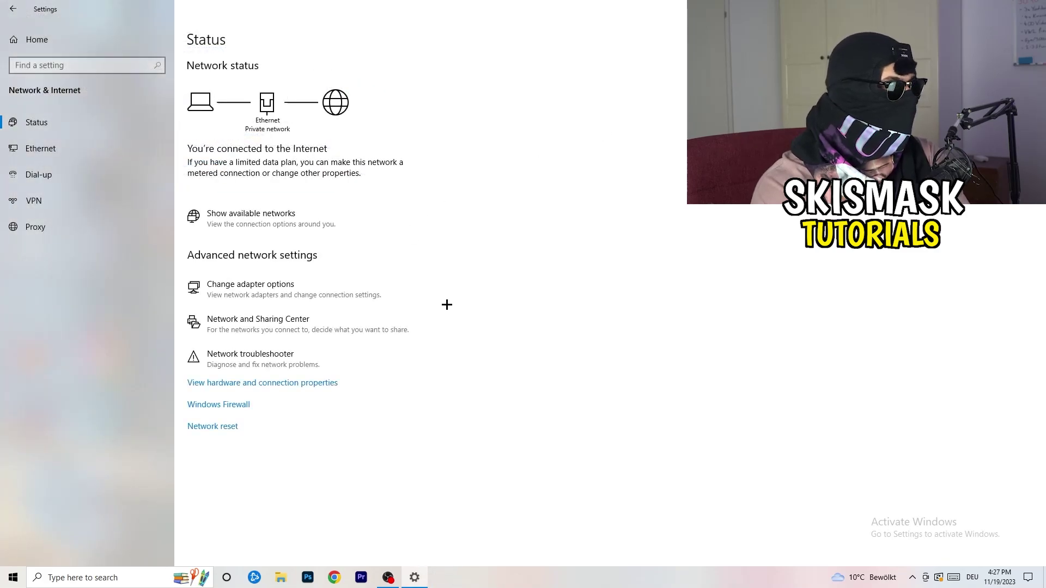
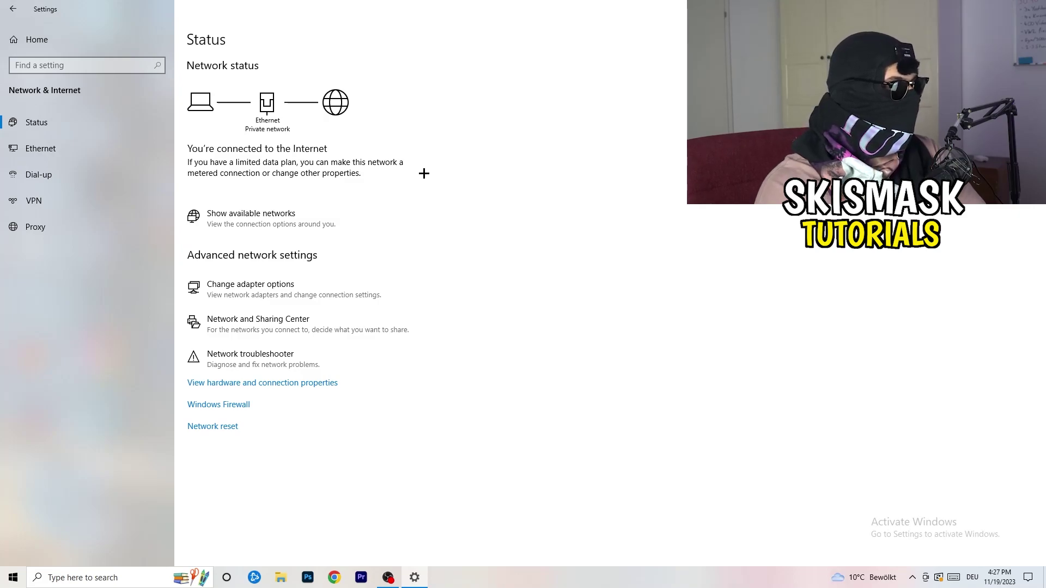
# Show the available networks, return to the Network & Internet settings from that list, and close Settings
pyautogui.click(280, 213)
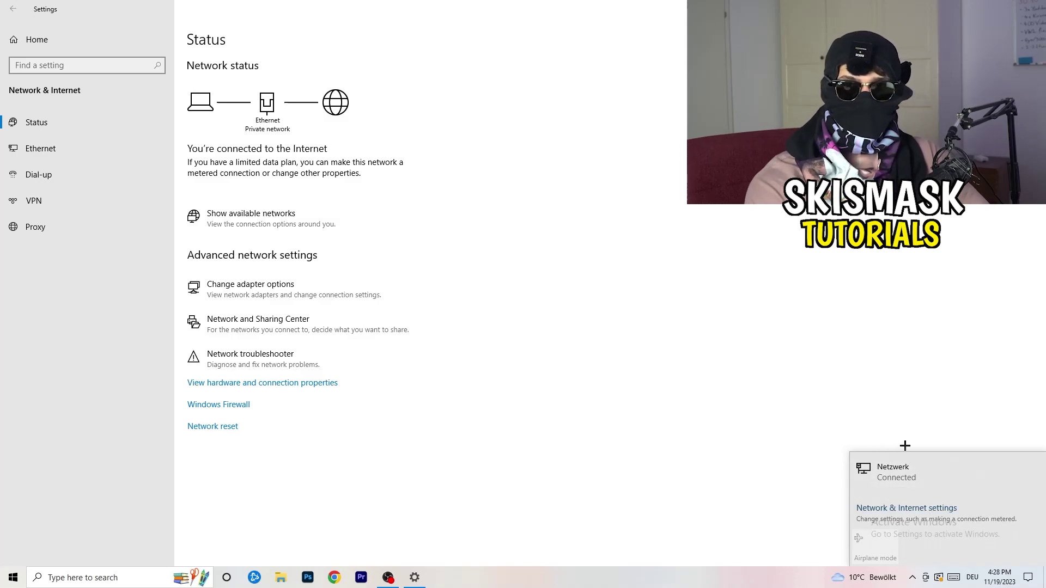
pyautogui.click(892, 508)
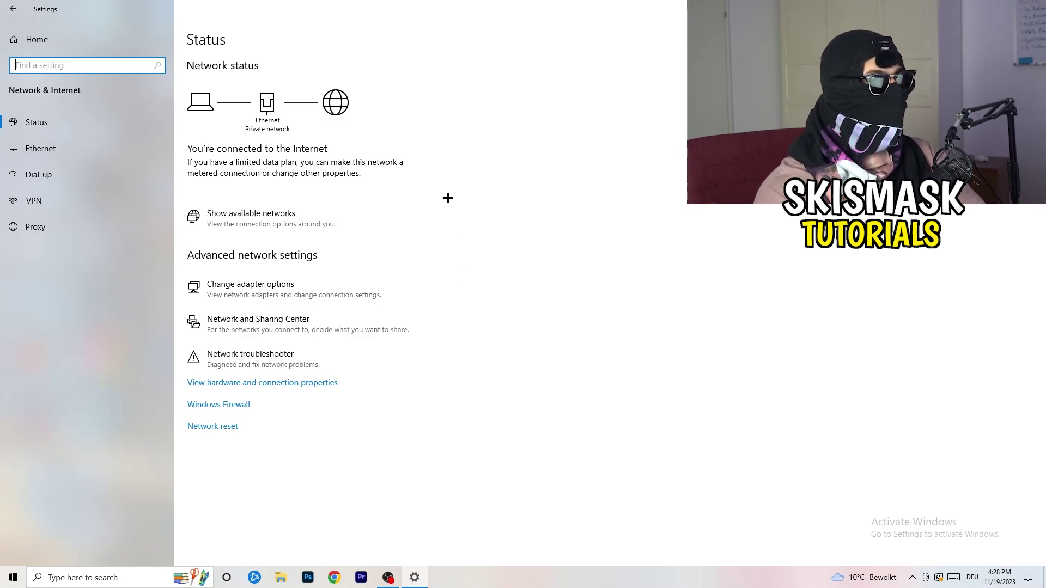
pyautogui.hotkey('alt', 'F4')
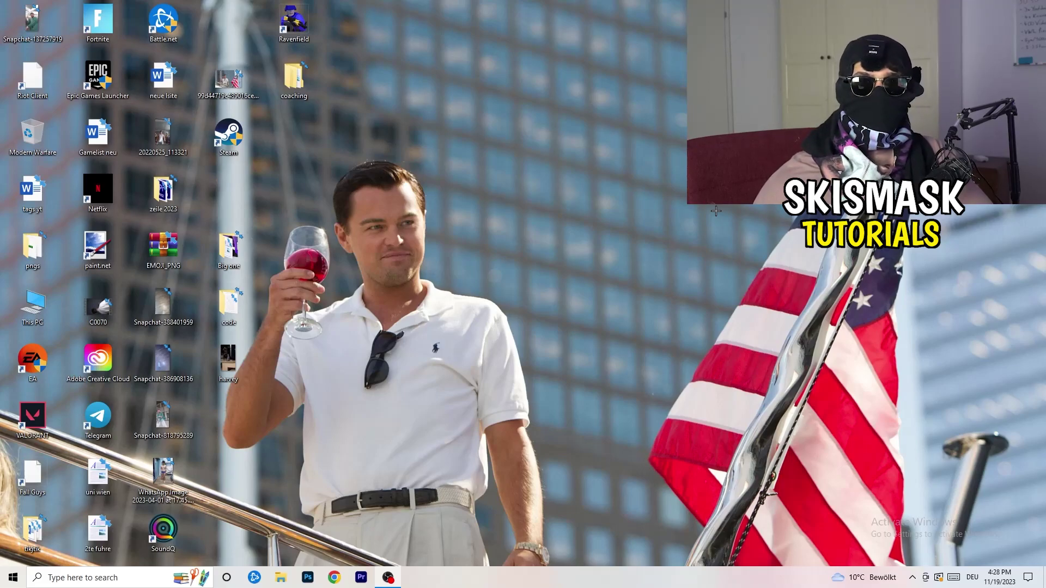
# Check the Windows Update status under Update & Security in Settings, and close Settings
pyautogui.click(13, 577)
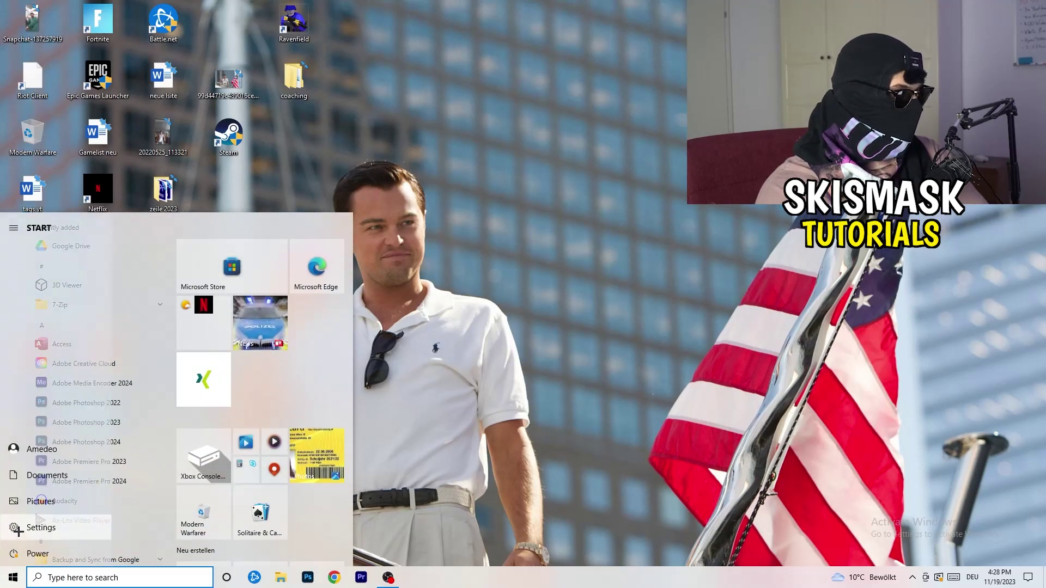
pyautogui.click(17, 526)
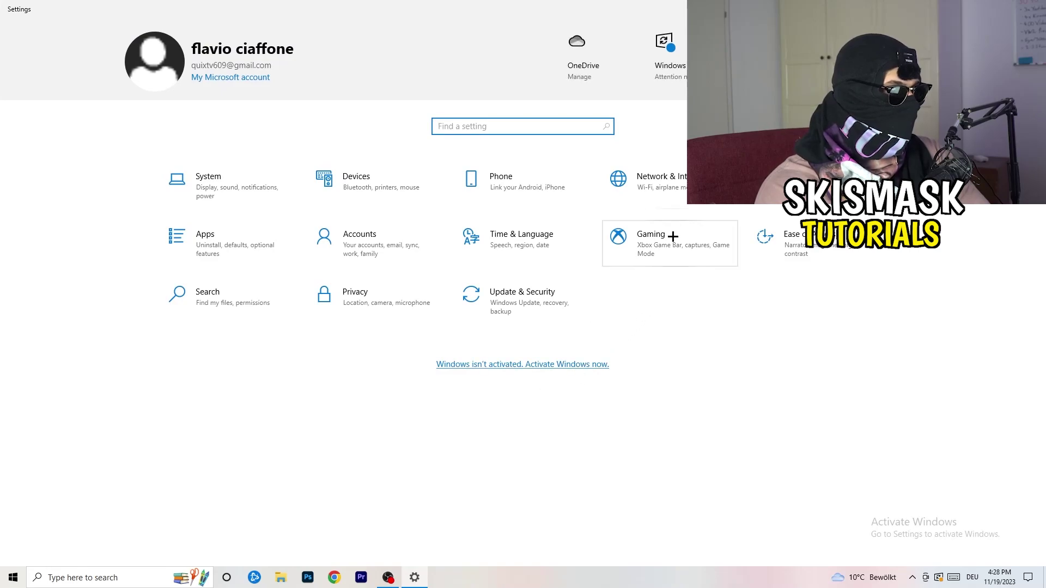
pyautogui.click(499, 303)
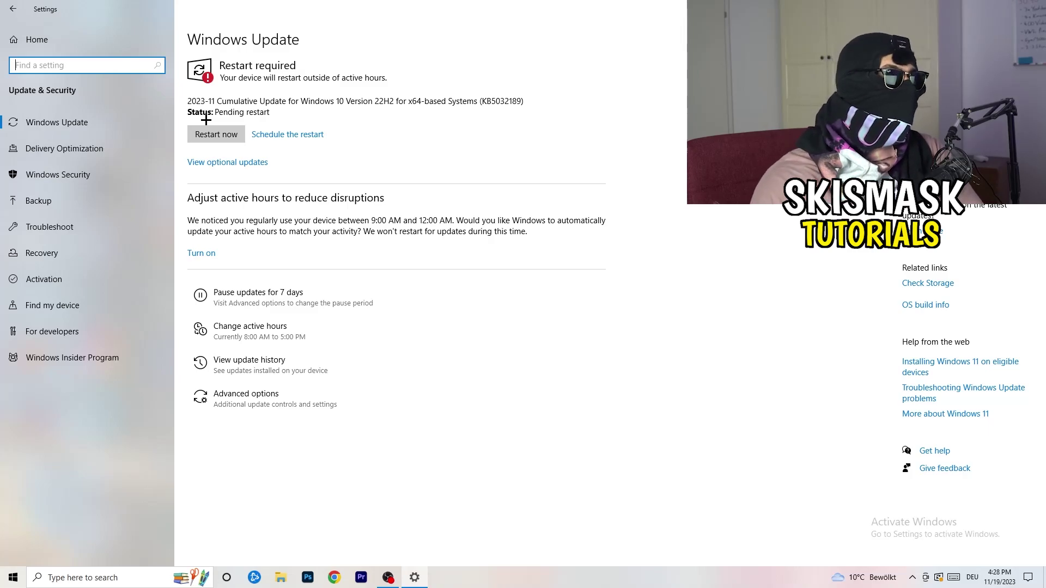
pyautogui.hotkey('alt', 'F4')
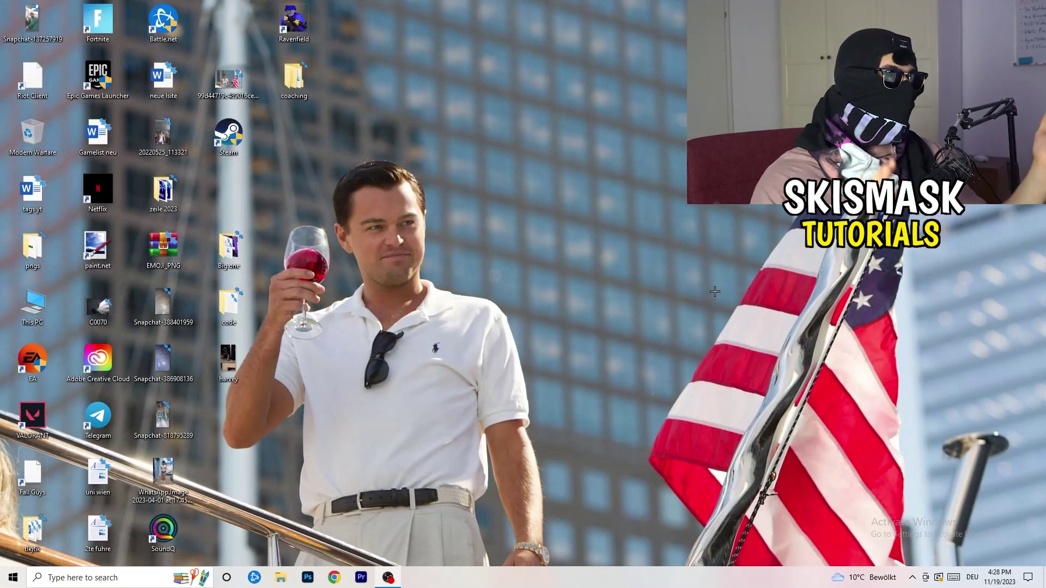